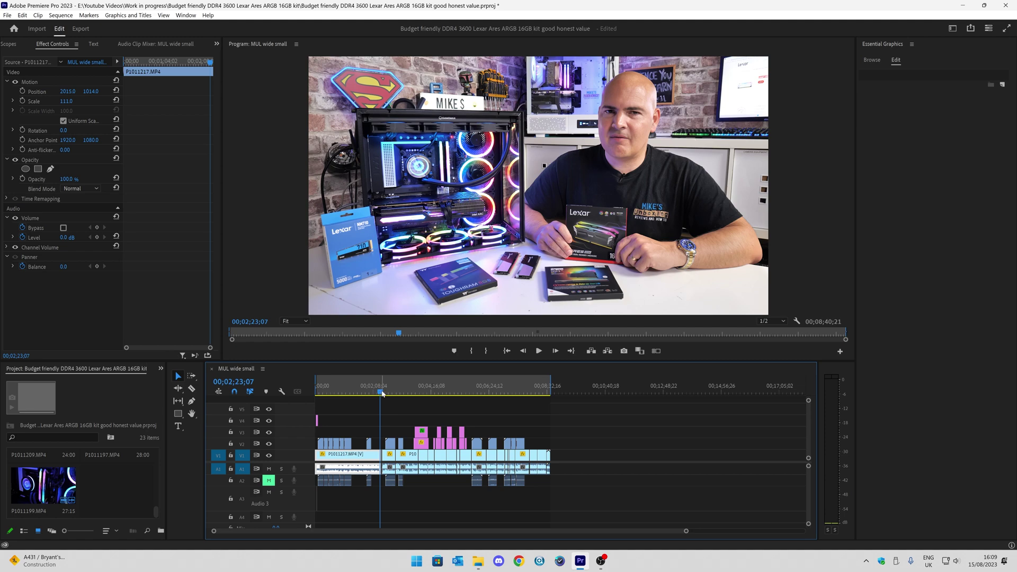
Scrub near the two-minute mark, briefly play and stop, then scrub again to hear the audio.
{"action": "mouse_move", "coordinate": [380, 392]}
{"action": "left_mouse_down"}
{"action": "mouse_move", "coordinate": [468, 385]}
{"action": "mouse_move", "coordinate": [377, 389]}
{"action": "mouse_move", "coordinate": [377, 400]}
{"action": "left_mouse_up"}
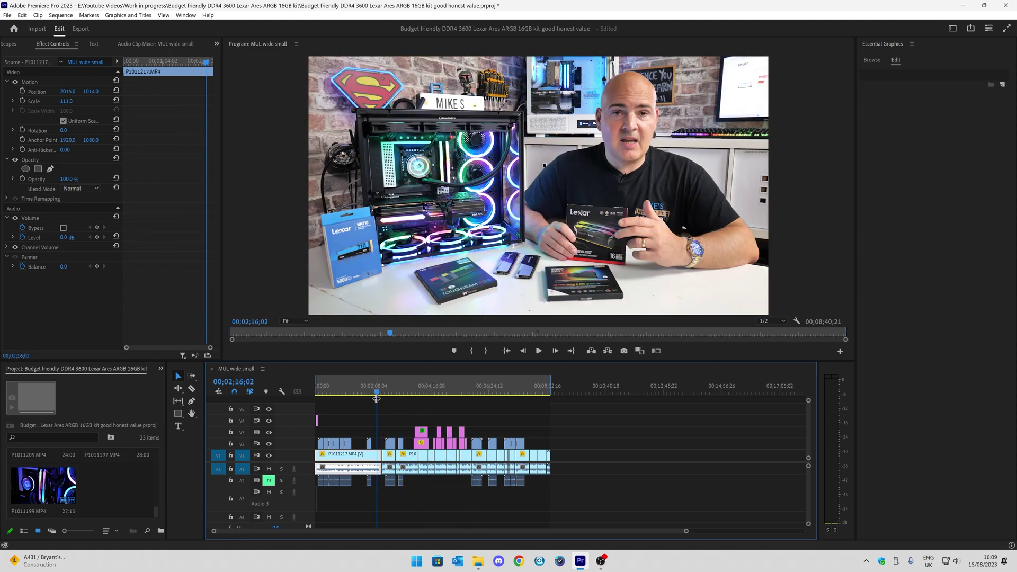
{"action": "left_click", "coordinate": [539, 351]}
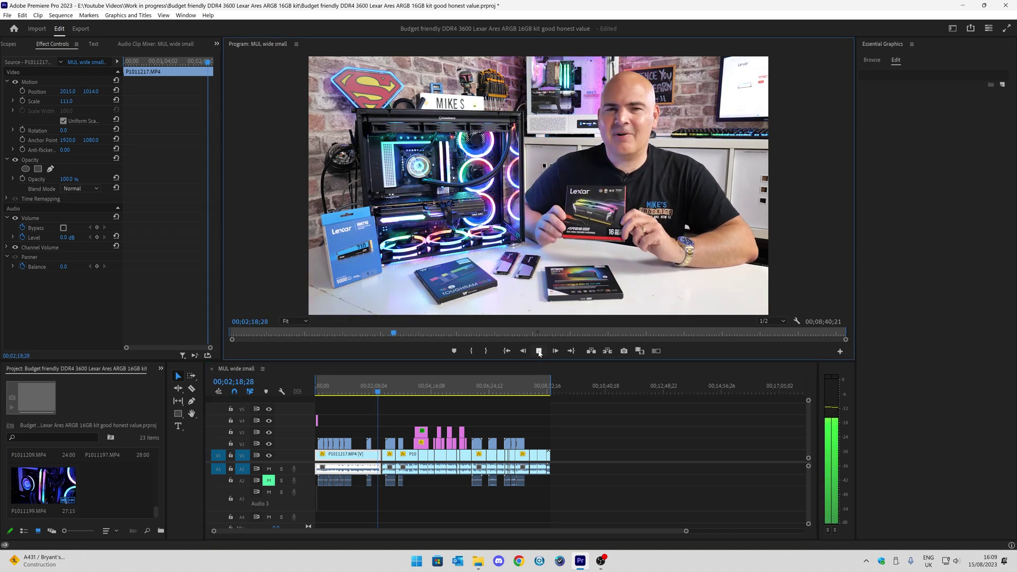
{"action": "left_click", "coordinate": [539, 350]}
{"action": "mouse_move", "coordinate": [378, 395]}
{"action": "left_mouse_down"}
{"action": "mouse_move", "coordinate": [402, 399]}
{"action": "mouse_move", "coordinate": [375, 412]}
{"action": "left_mouse_up"}
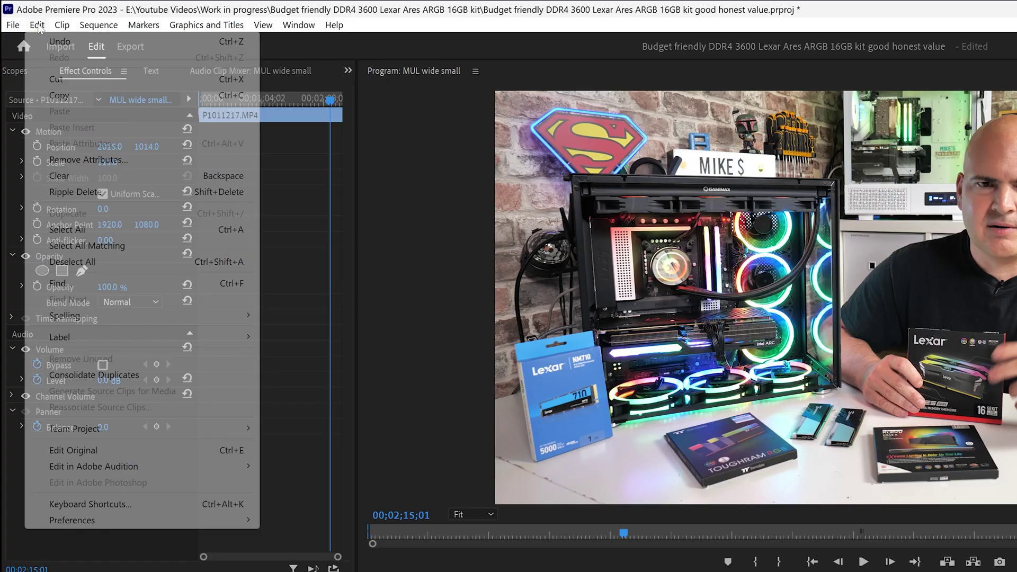
Open the Audio category from Edit > Preferences.
{"action": "left_click", "coordinate": [37, 25]}
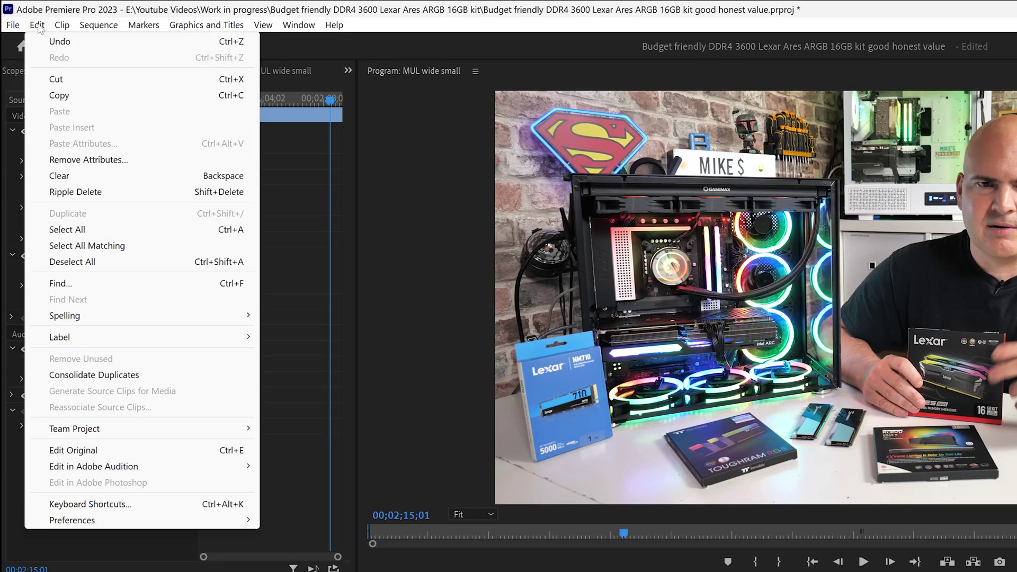
{"action": "mouse_move", "coordinate": [158, 196]}
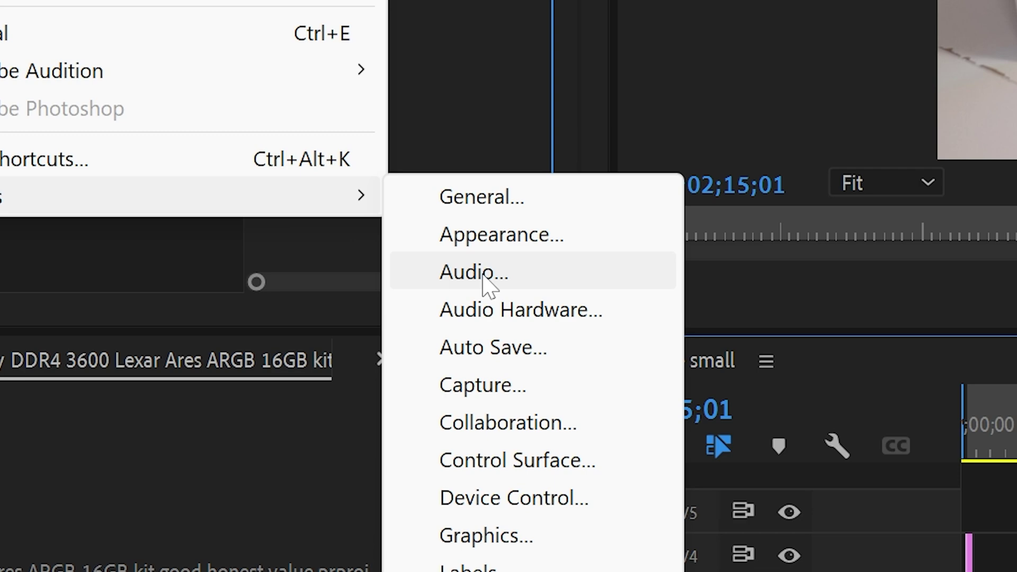
{"action": "left_click", "coordinate": [473, 272]}
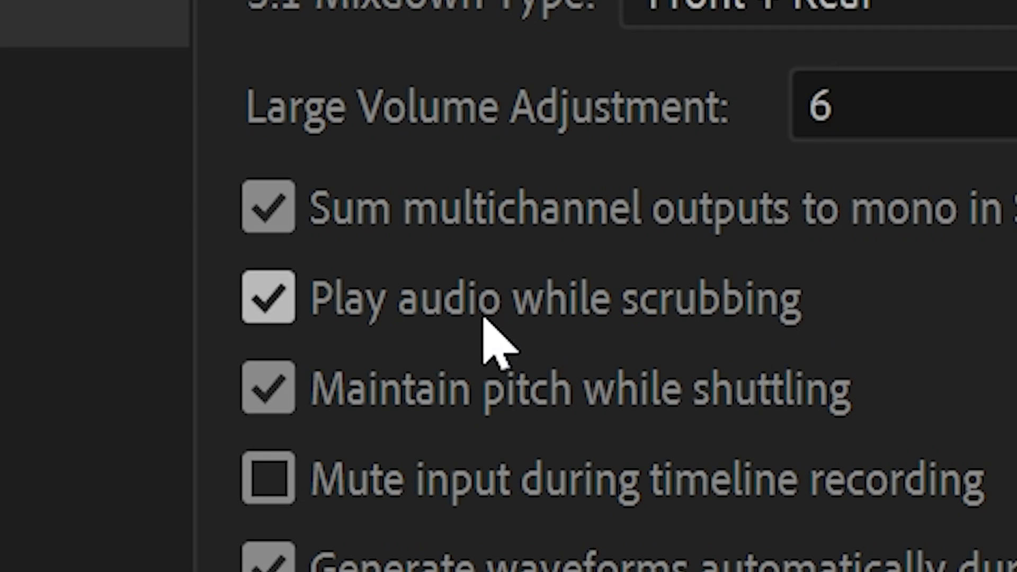
Uncheck 'Play audio while scrubbing' and confirm the Preferences with OK.
{"action": "left_click", "coordinate": [269, 298]}
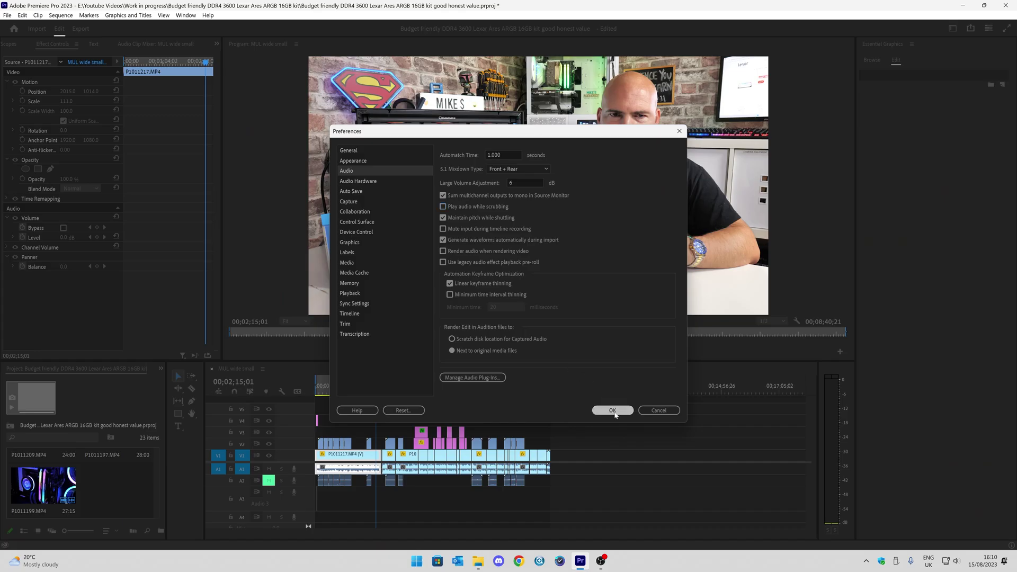
{"action": "left_click", "coordinate": [615, 411]}
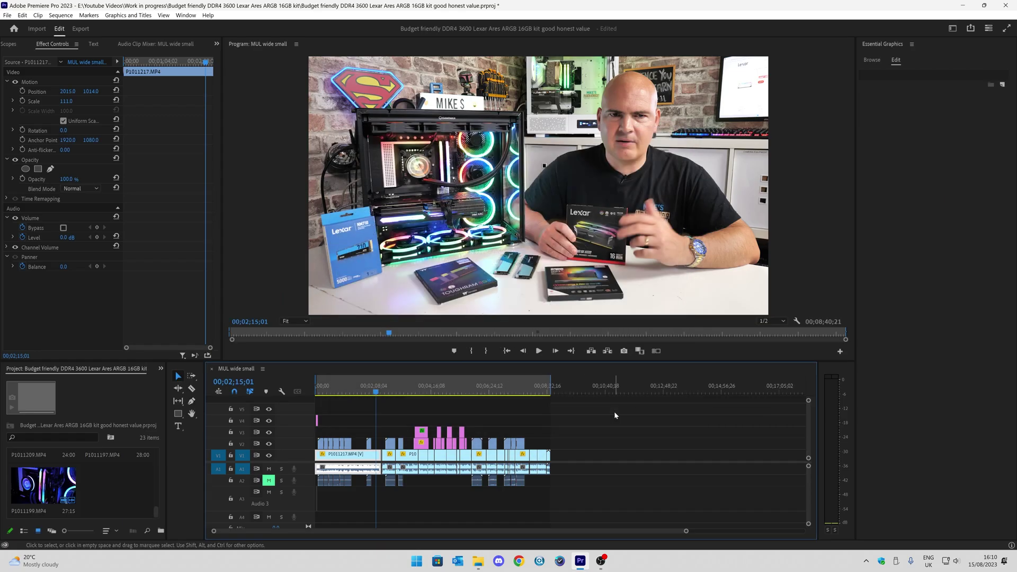
Briefly play the 'MUL wide small' sequence, then scrub it to confirm scrubbing is silent.
{"action": "left_click", "coordinate": [539, 351]}
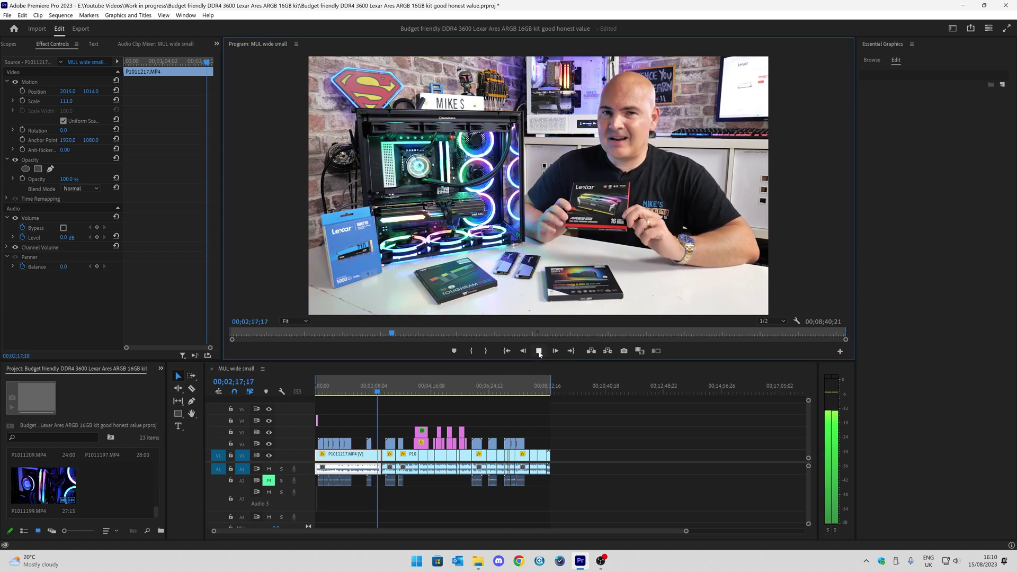
{"action": "left_click", "coordinate": [539, 352]}
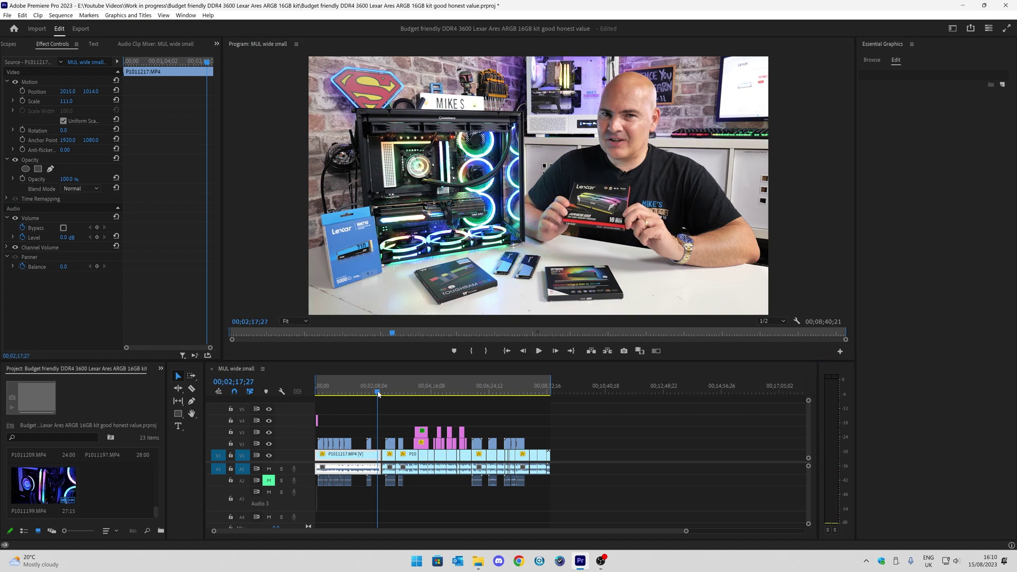
{"action": "left_click", "coordinate": [436, 390]}
{"action": "left_click_drag", "start_coordinate": [436, 390], "coordinate": [359, 401]}
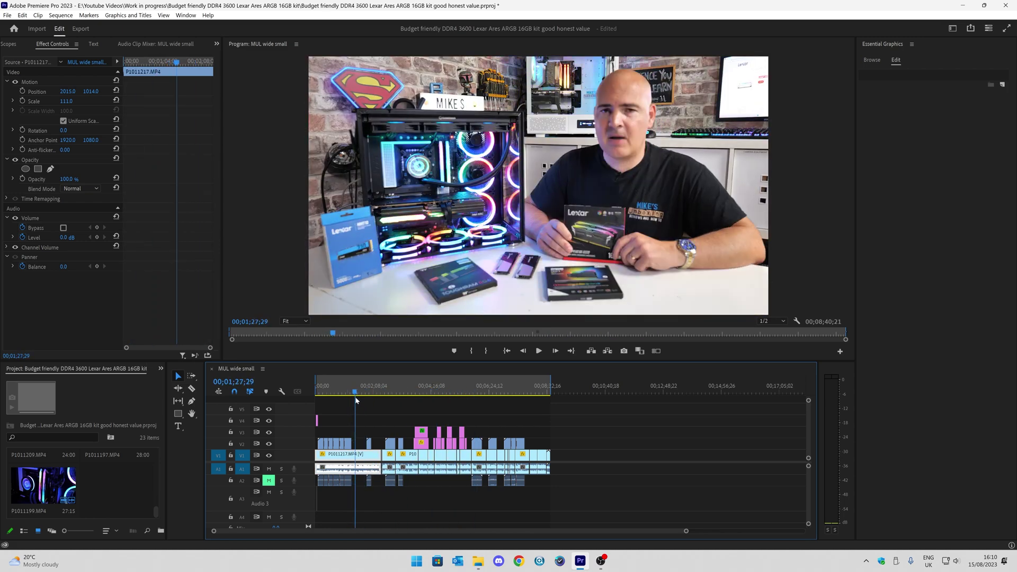